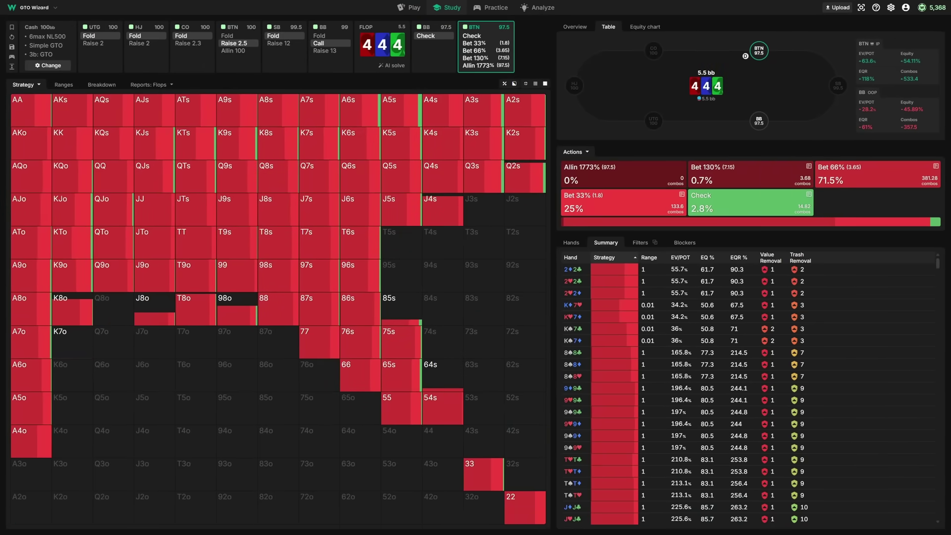
Step: Mark the Bet 33% and Bet 66% sizes and the button's equity box on 444, then clear the drawings
key("b")
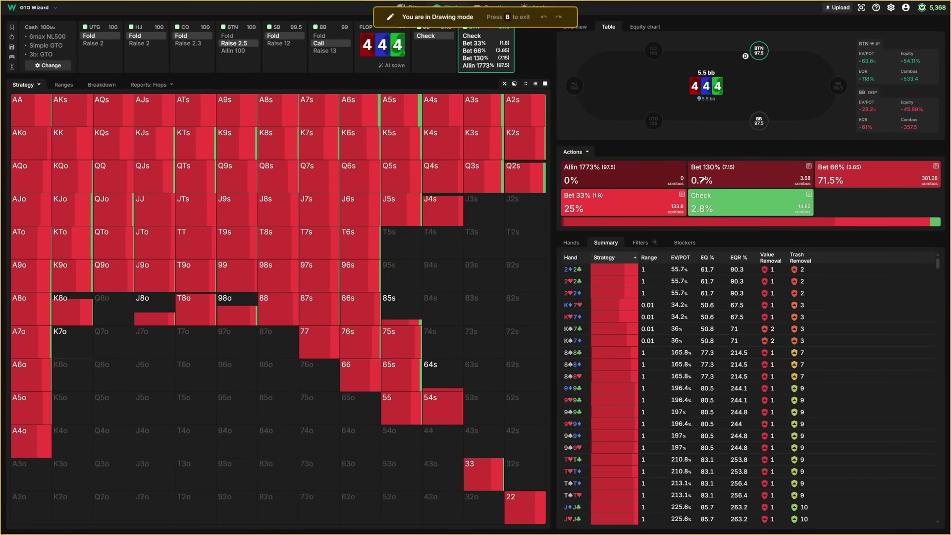
left_click_drag(612, 203, 651, 191)
left_click_drag(855, 172, 868, 172)
mouse_move(896, 44)
left_mouse_down()
mouse_move(894, 73)
mouse_move(935, 64)
mouse_move(896, 42)
left_mouse_up()
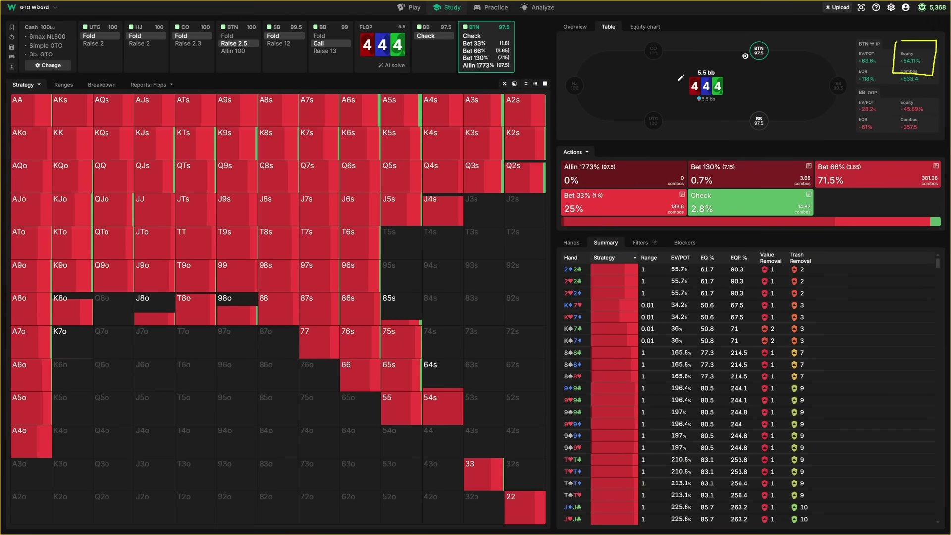
left_click_drag(871, 145, 842, 159)
key("Escape")
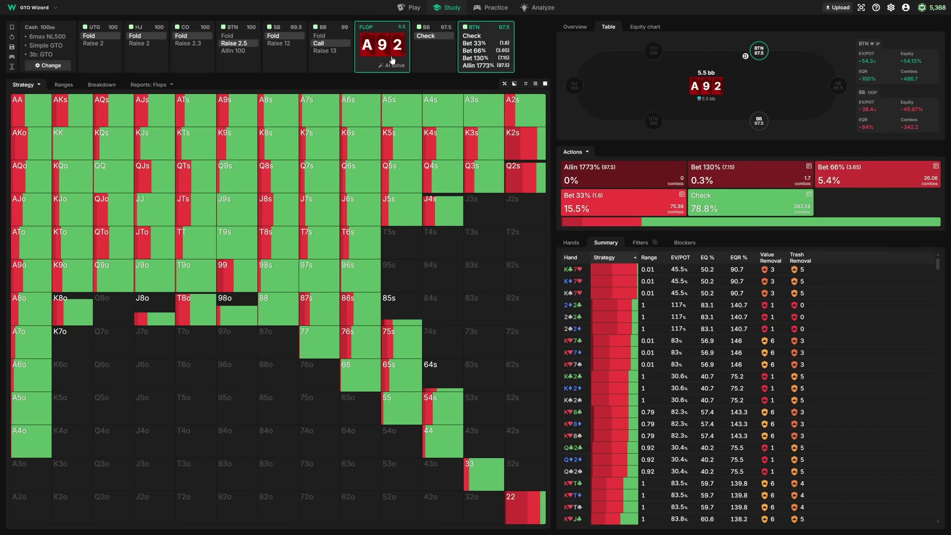
Step: Circle the button's 54.13% equity and the 78.8% check frequency on the A92 flop
key("ctrl+shift+d")
mouse_move(894, 44)
left_mouse_down()
mouse_move(896, 69)
mouse_move(933, 68)
mouse_move(933, 44)
mouse_move(894, 43)
left_mouse_up()
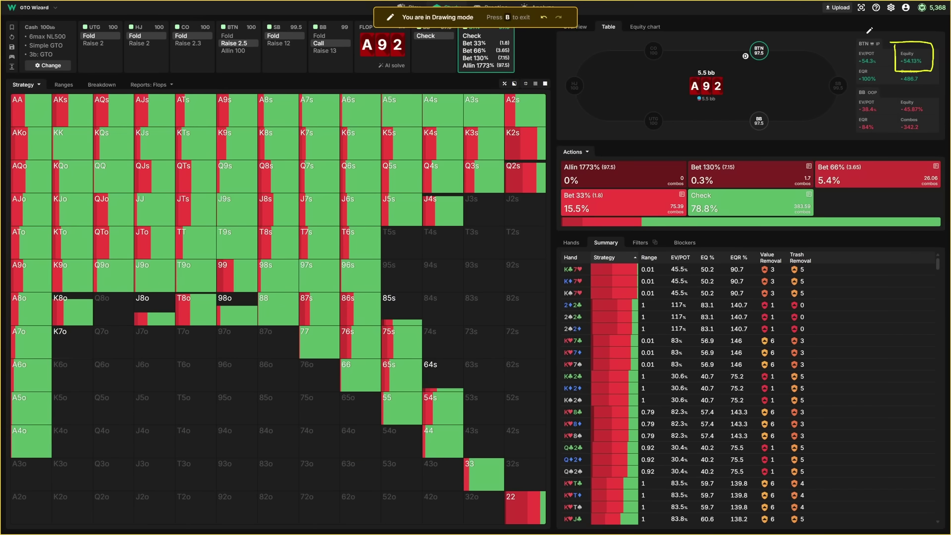
mouse_move(734, 196)
left_mouse_down()
mouse_move(744, 191)
mouse_move(748, 228)
left_mouse_up()
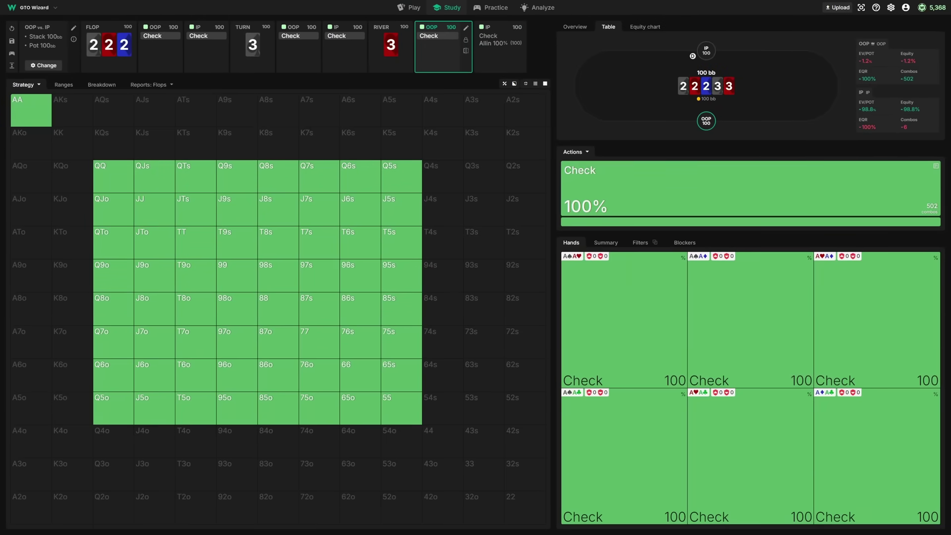
Step: Compare ranges, then show IP's 22233 river strategy with equities and inspect KK at 98.8%
left_click(64, 85)
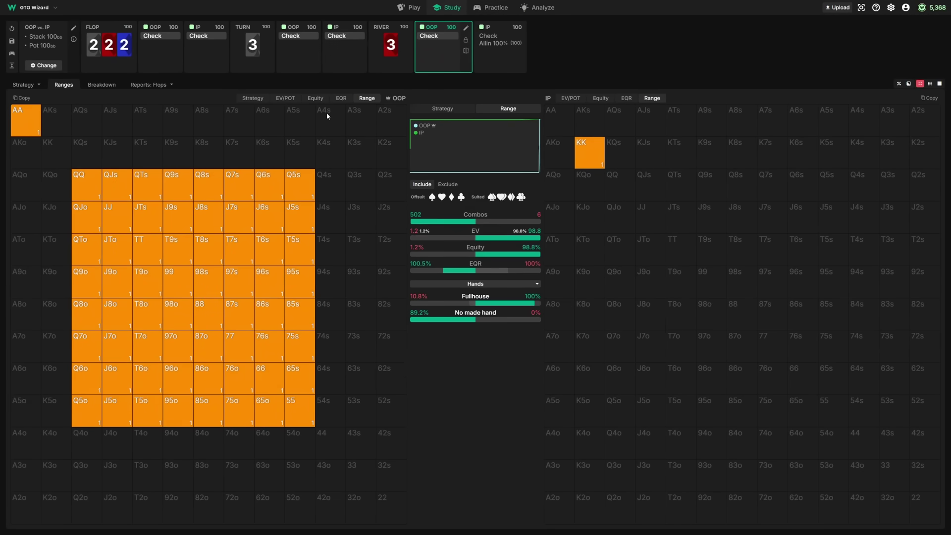
left_click(23, 85)
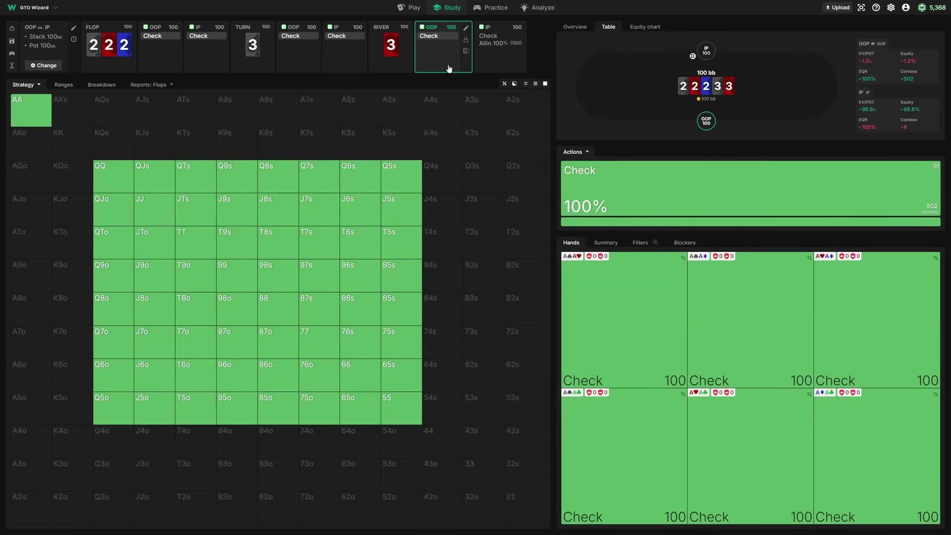
left_click(497, 29)
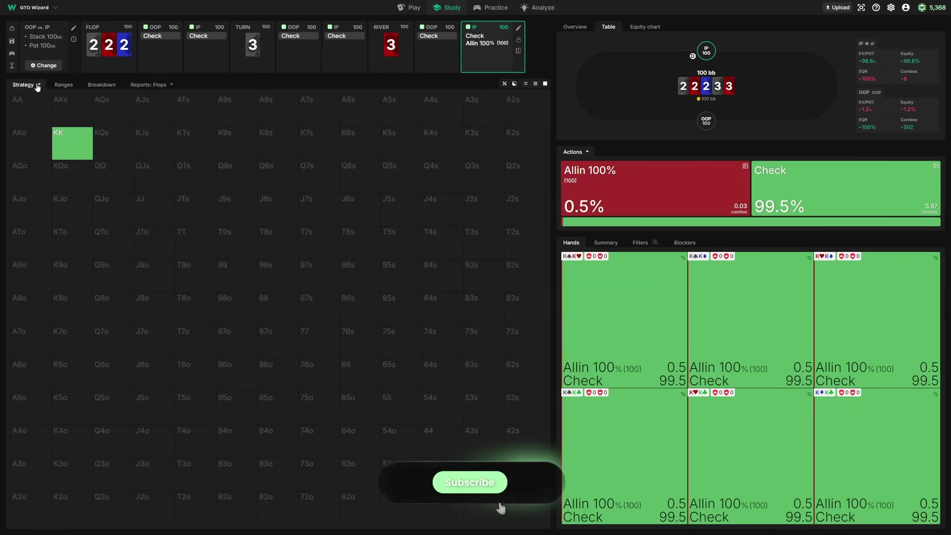
left_click(38, 87)
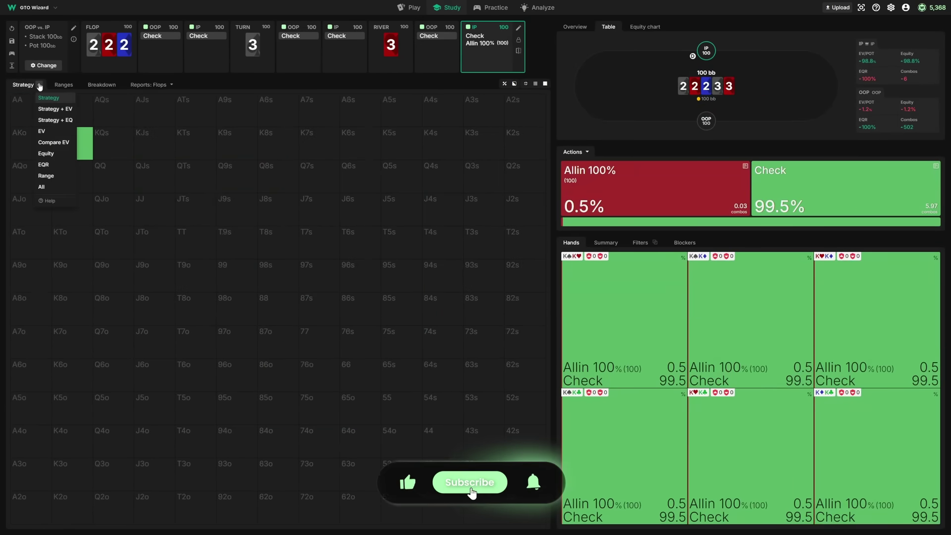
left_click(55, 120)
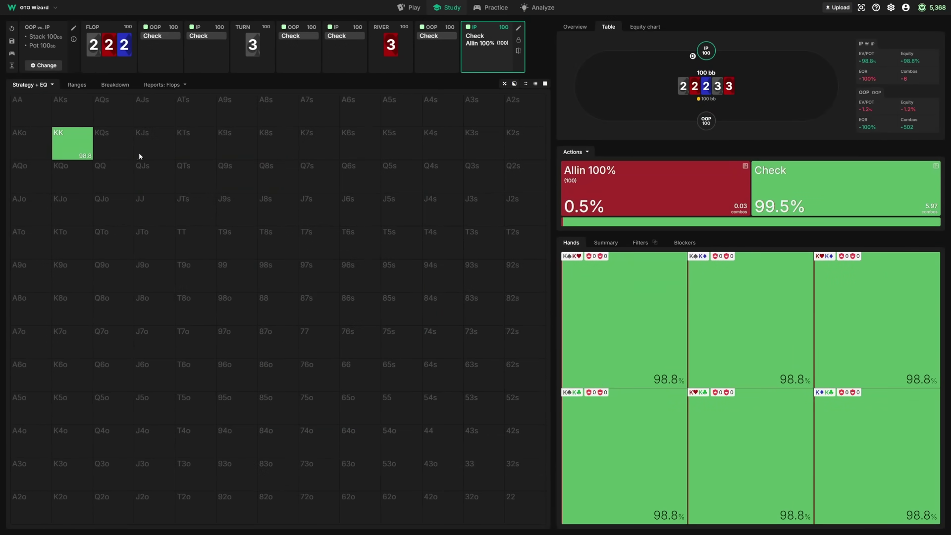
left_click(70, 150)
Step: View OOP's fold/call response to the river all-in, then return to IP's river decision
left_click(77, 85)
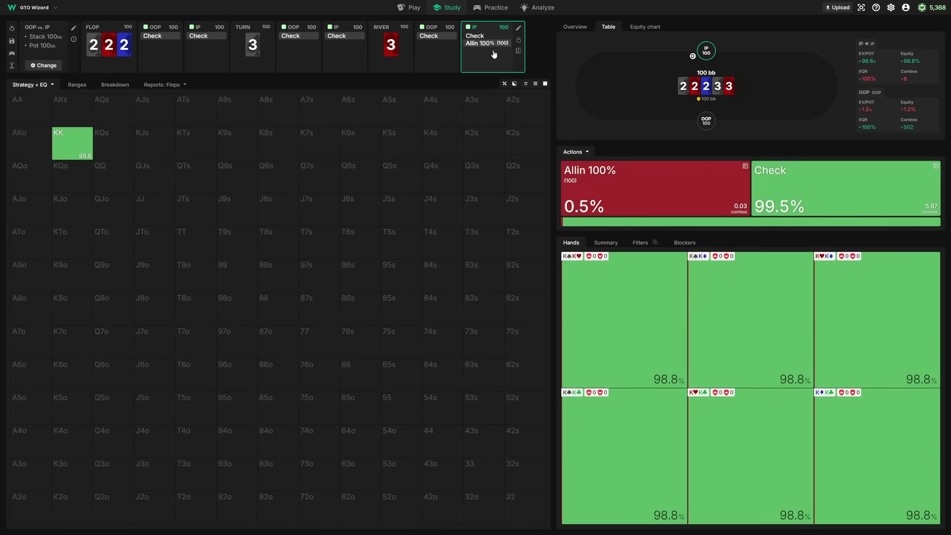
left_click(475, 36)
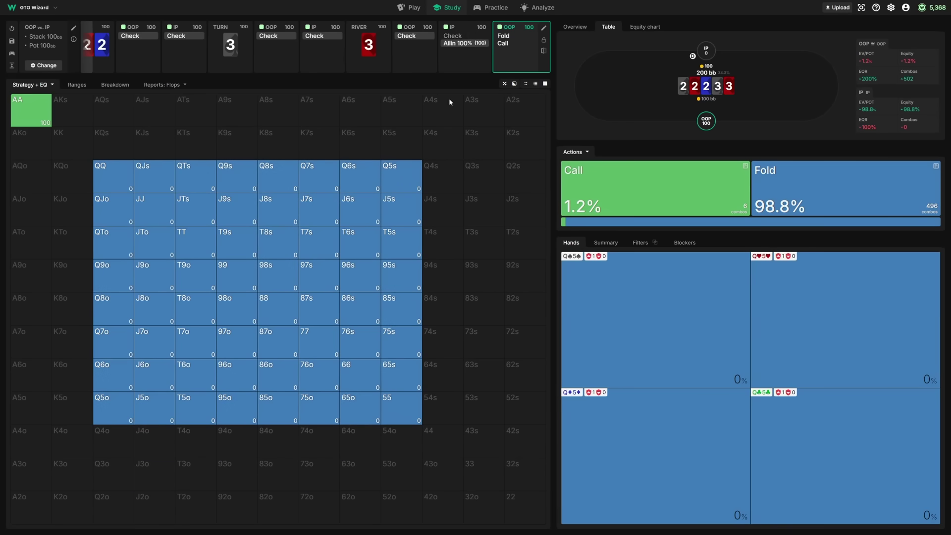
left_click(456, 39)
mouse_move(504, 84)
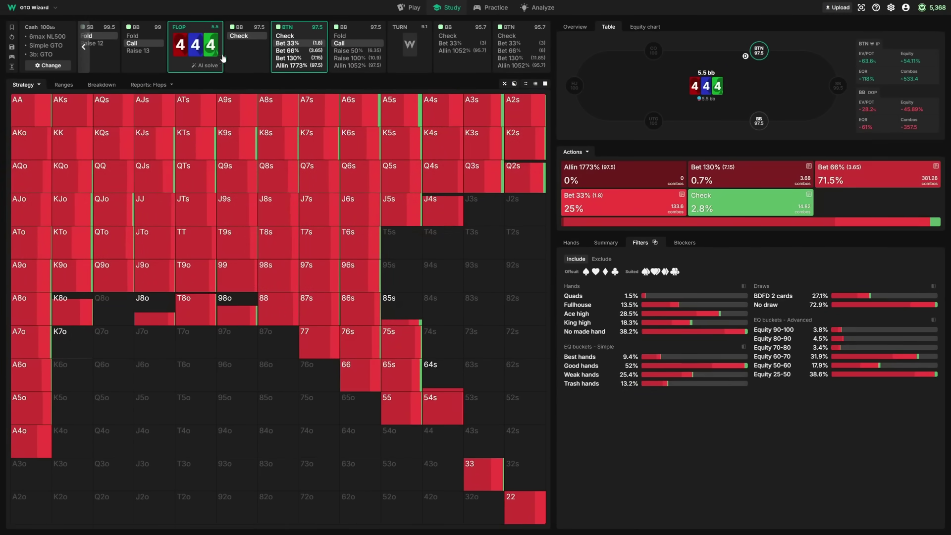
Step: Show the big blind facing the 33% c-bet on 444, filtered to trash, weak and good hands
left_click(305, 44)
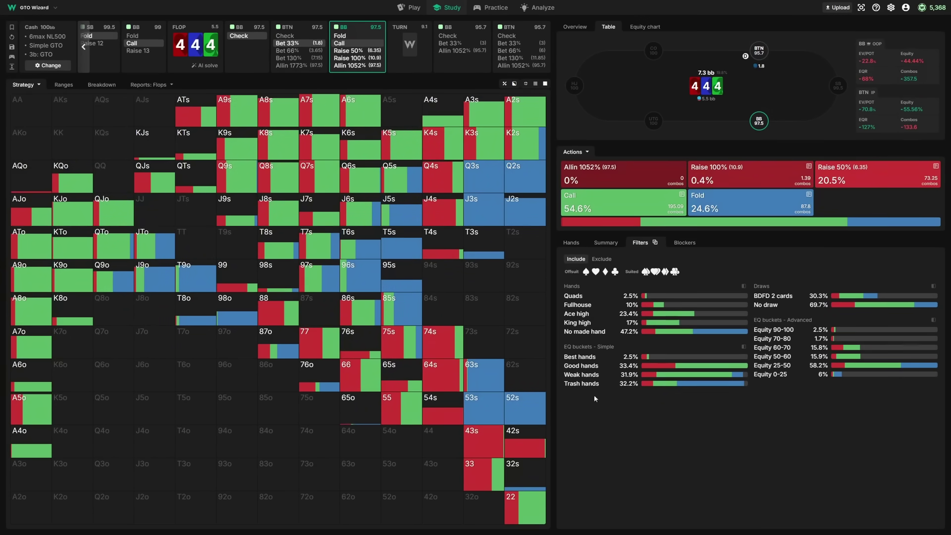
left_click(582, 383)
left_click(582, 374)
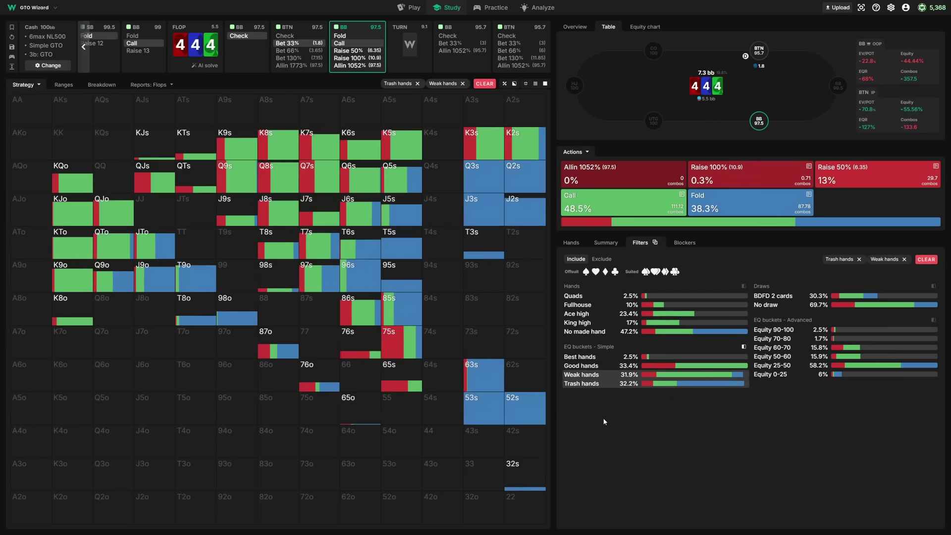
left_click(602, 366)
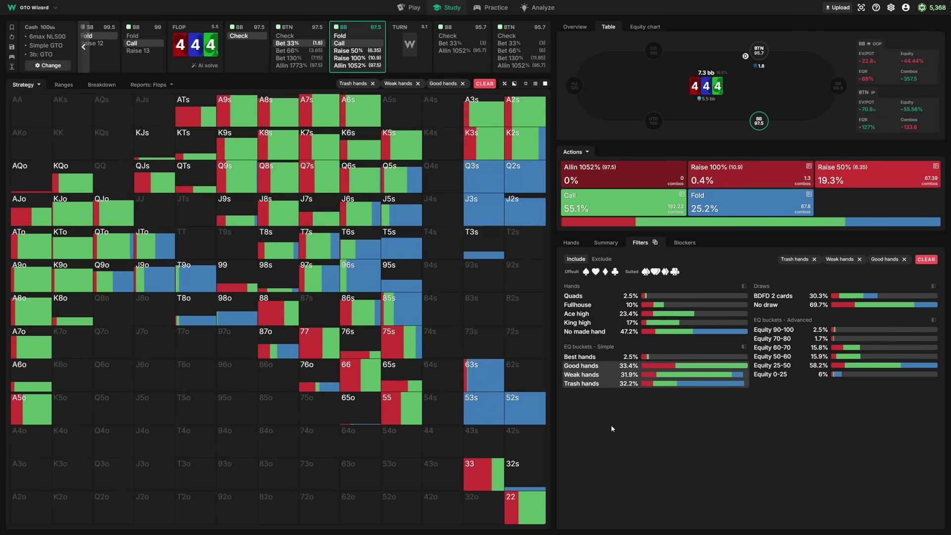
Step: Clear the hand filters, move to BB's turn after calling, and load the 444 turns report
left_click(484, 83)
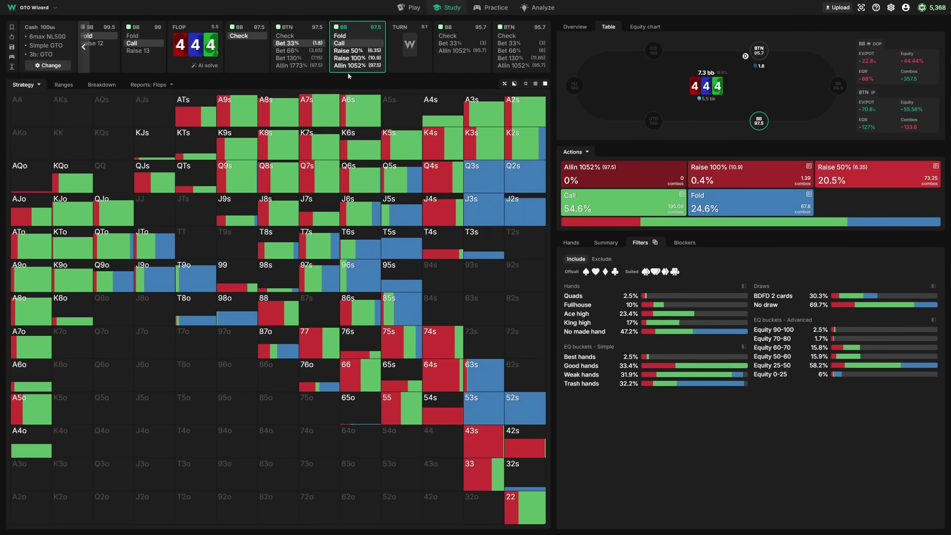
left_click(360, 44)
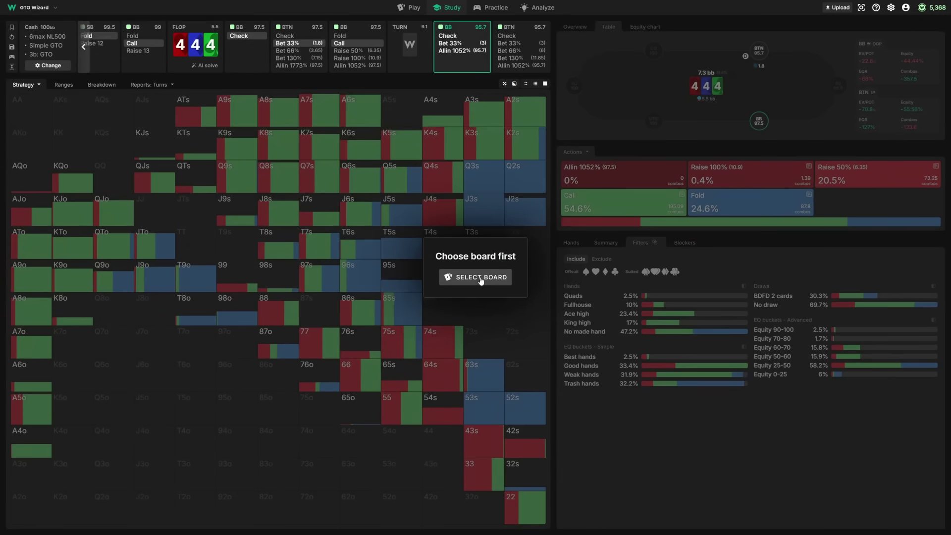
left_click(478, 279)
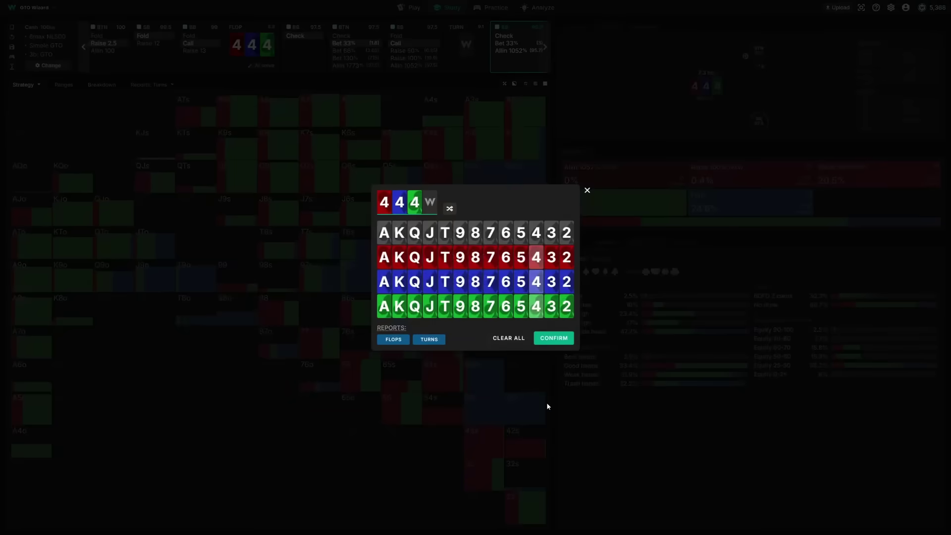
left_click(435, 344)
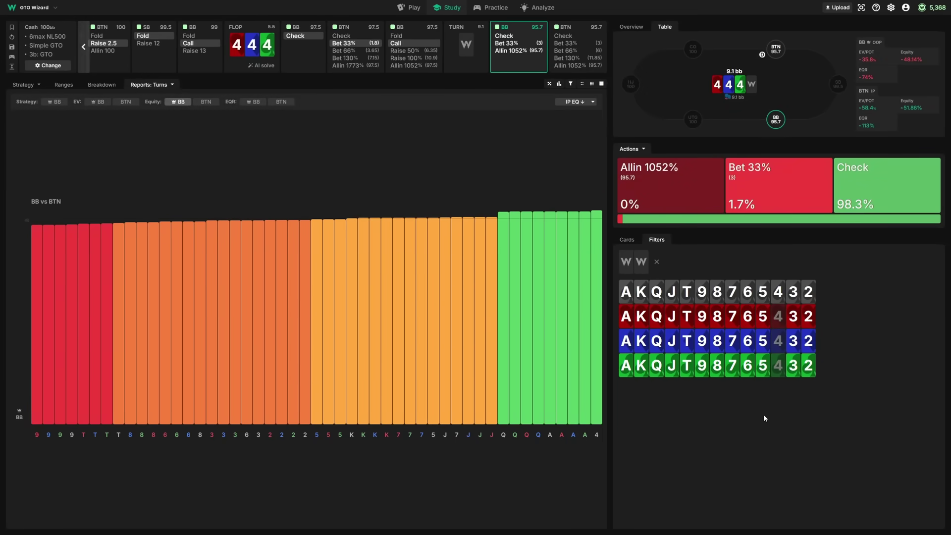
key("b")
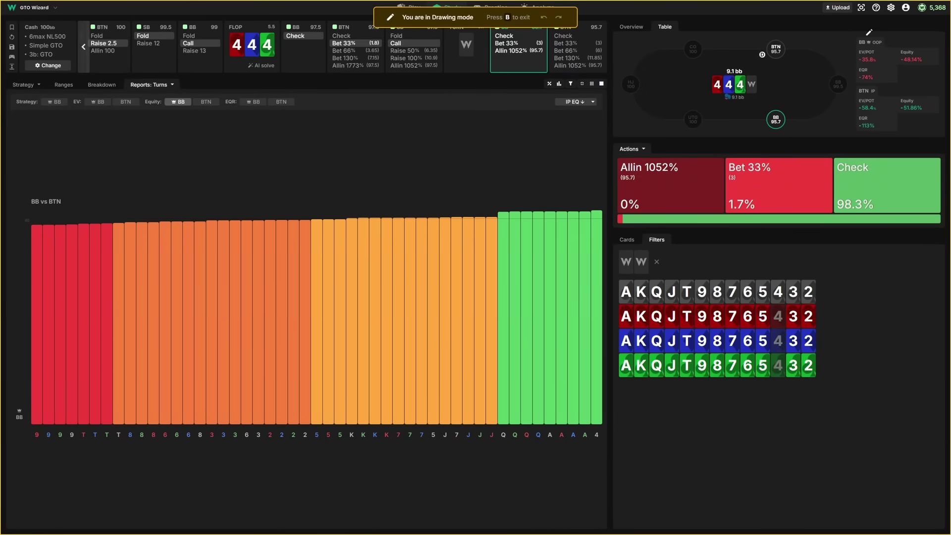
mouse_move(870, 31)
left_mouse_down()
mouse_move(839, 48)
mouse_move(848, 143)
mouse_move(898, 145)
left_mouse_up()
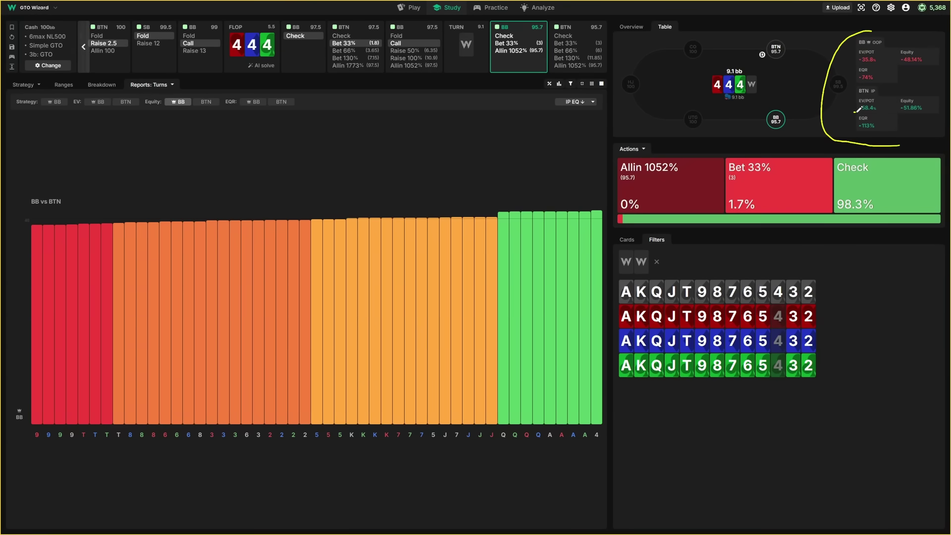
left_click_drag(853, 113, 925, 119)
key("Escape")
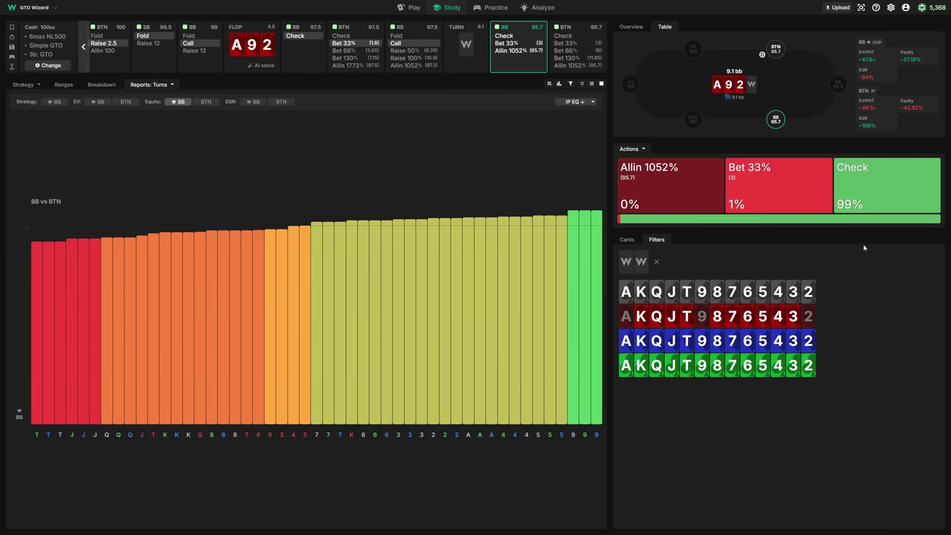
Step: Underline BTN's equity and -46.5% EV/pot figures in the A92 turn report table
key("b")
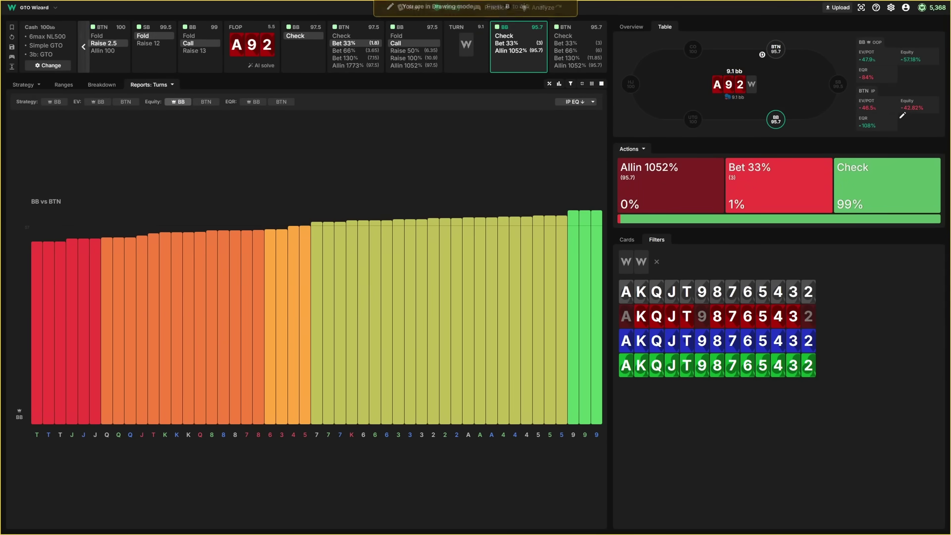
left_click_drag(899, 118, 935, 116)
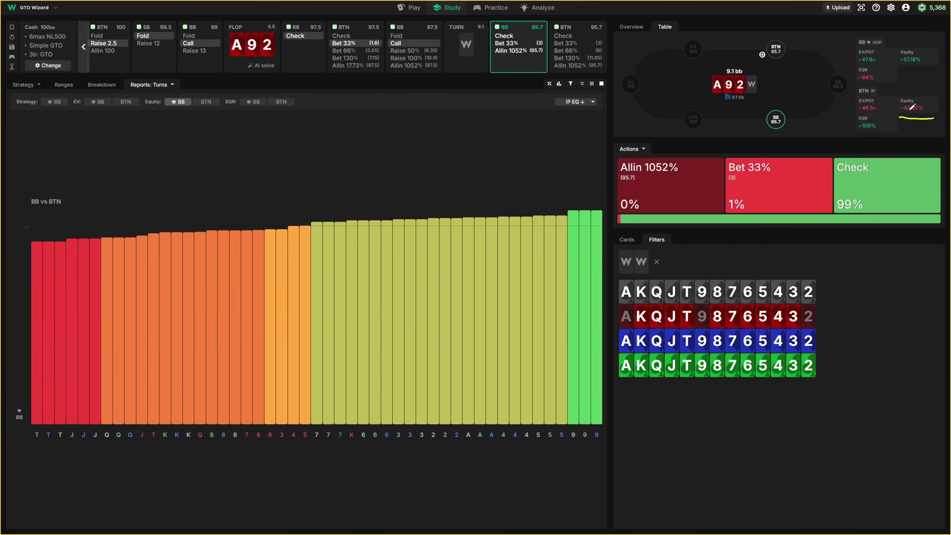
left_click_drag(853, 116, 883, 115)
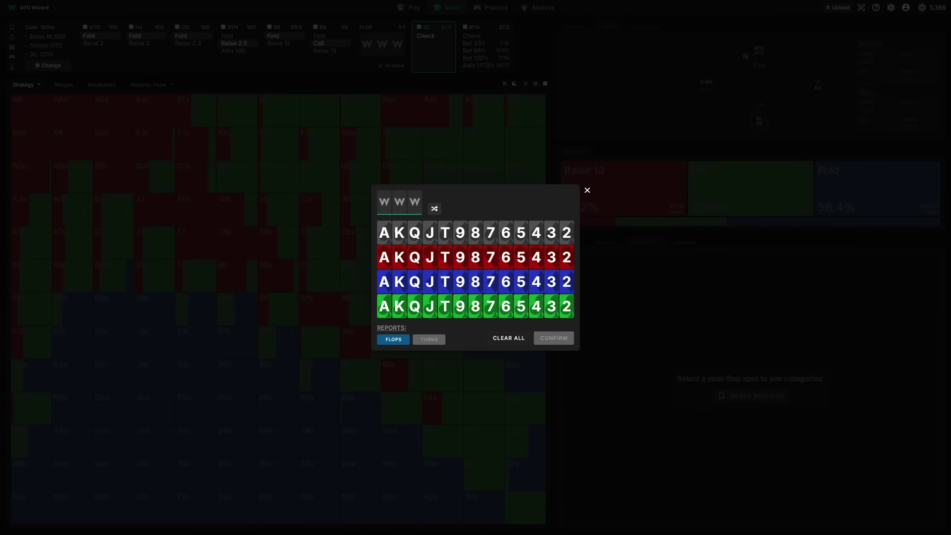
Step: Pick A, K and 6 as the flop and show BTN's strategy after BB checks
left_click(384, 232)
left_click(399, 257)
left_click(506, 282)
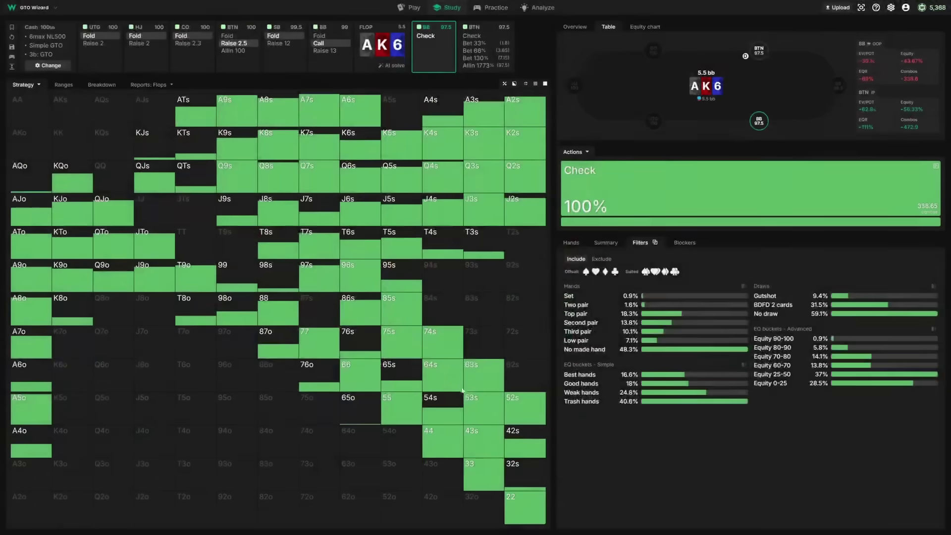
left_click(485, 37)
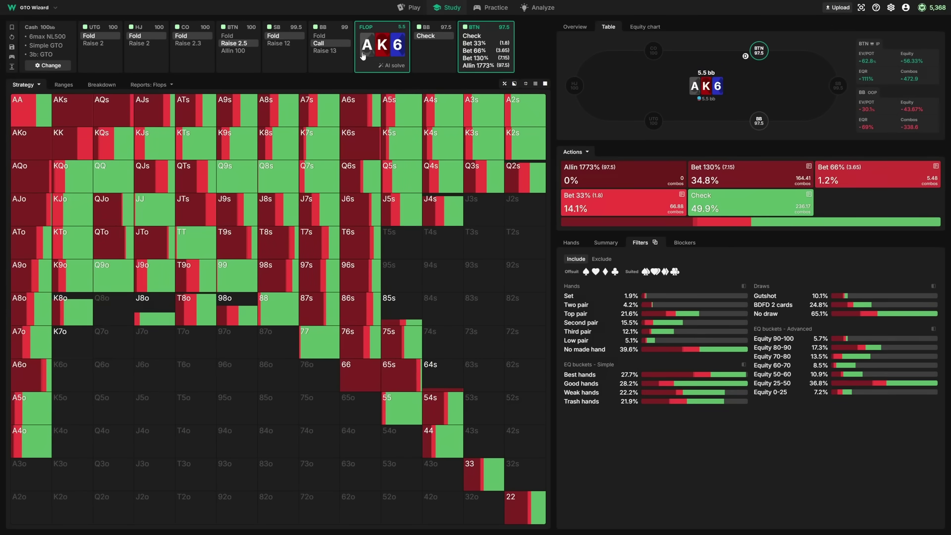
Step: Circle BTN's equity and EV stats, then clear the drawing
key("b")
mouse_move(867, 34)
left_mouse_down()
mouse_move(837, 52)
mouse_move(947, 67)
left_mouse_up()
key("b")
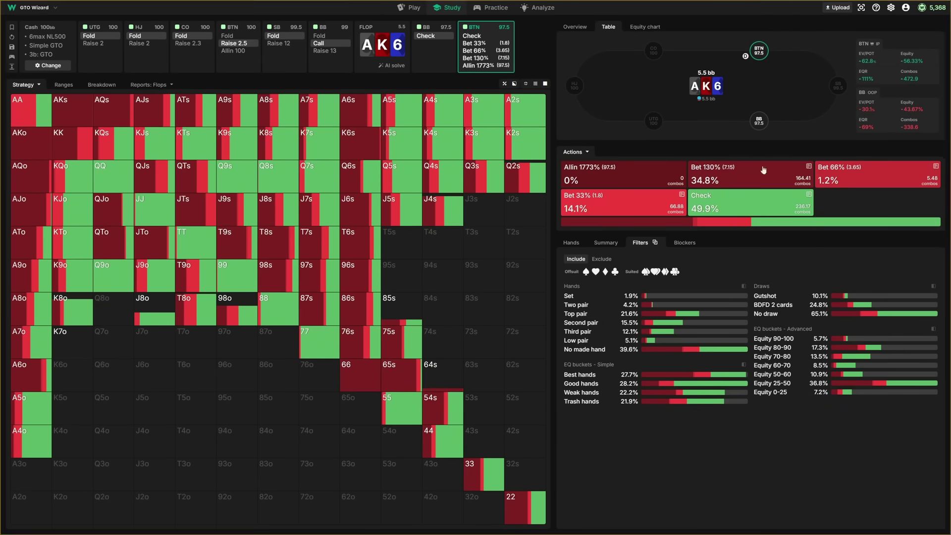
Step: Briefly filter the grid to BTN's Check hands, then to Bet 130% hands, clearing each
left_click(728, 209)
left_click(728, 209)
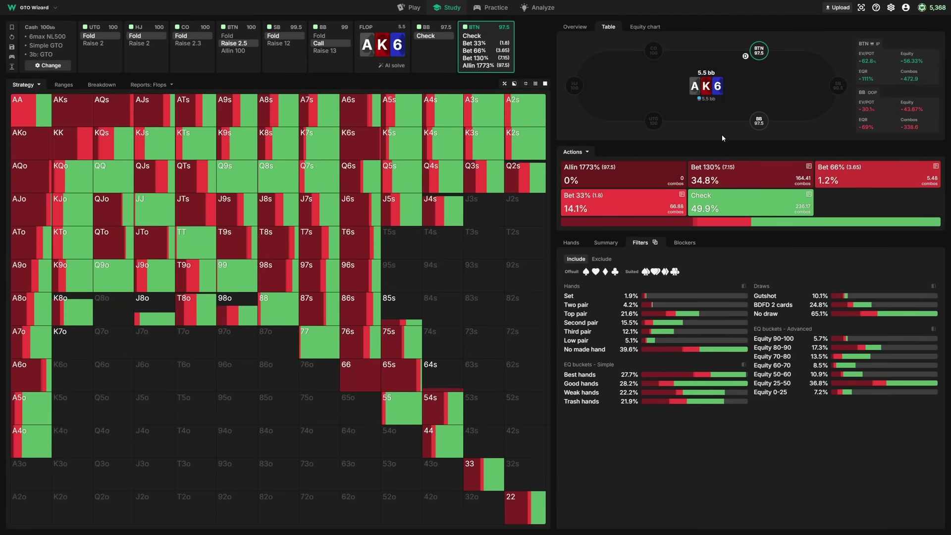
left_click(745, 181)
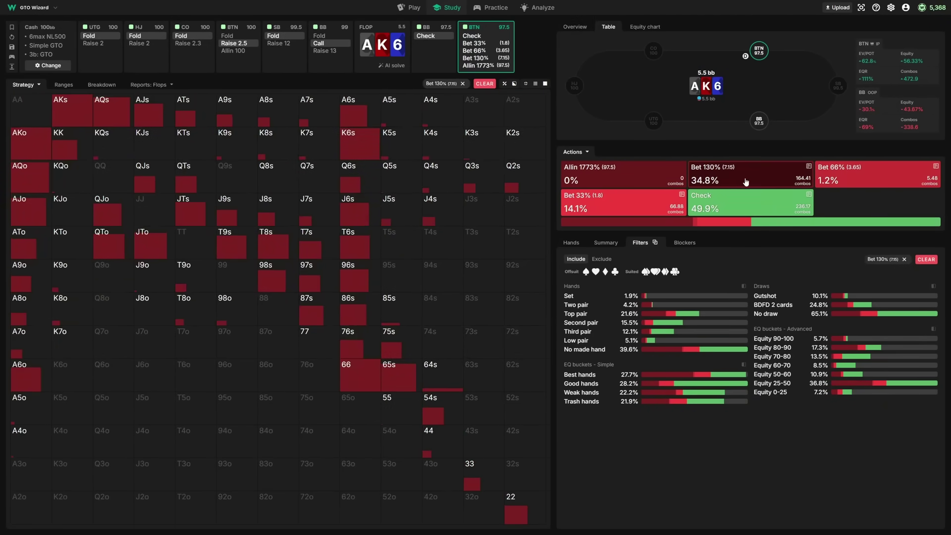
left_click(744, 187)
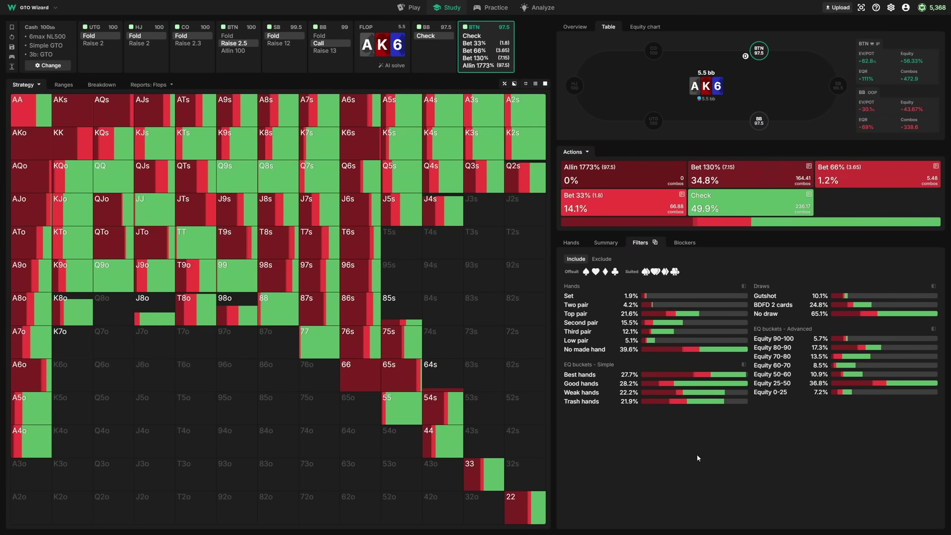